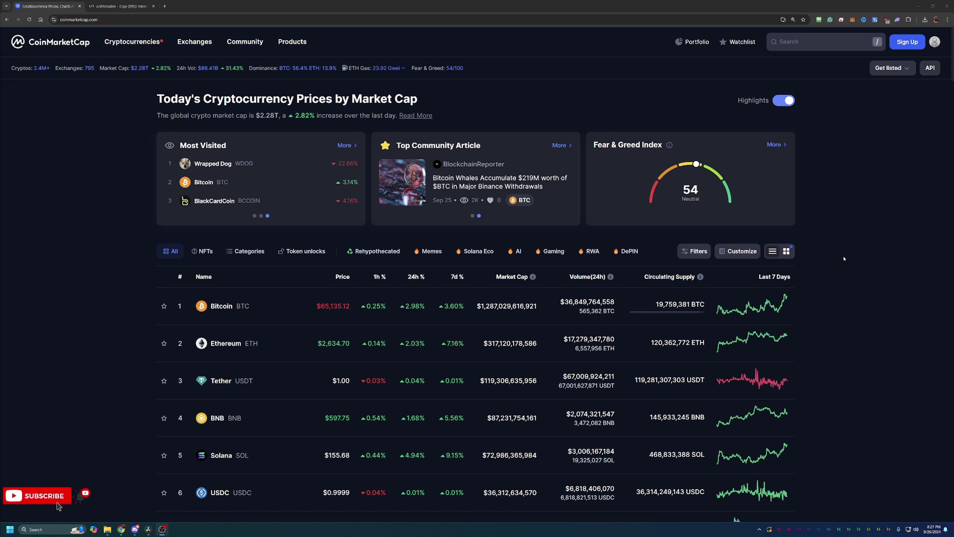
Search CoinMarketCap for "ergo", fixing a typo, and open the Ergo (ERG) page
click(820, 42)
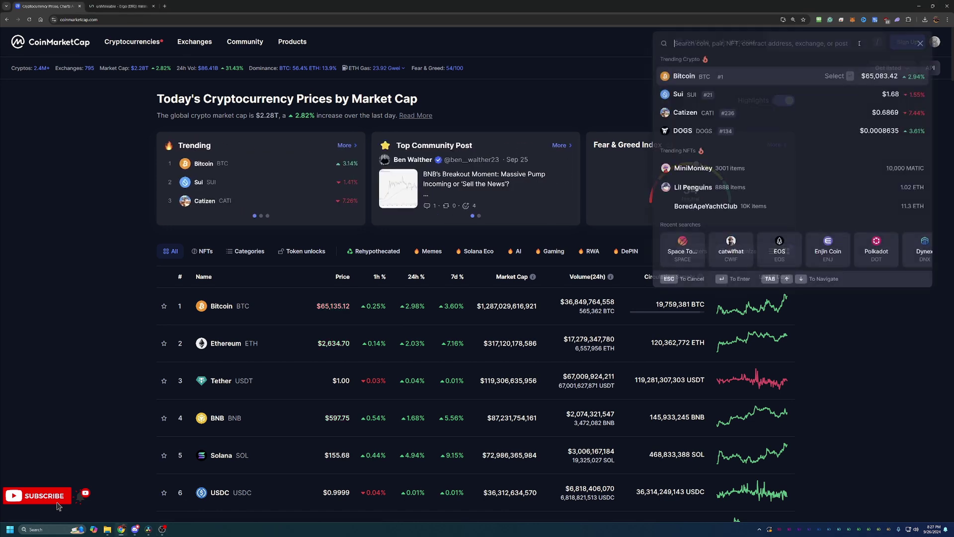
text(erg)
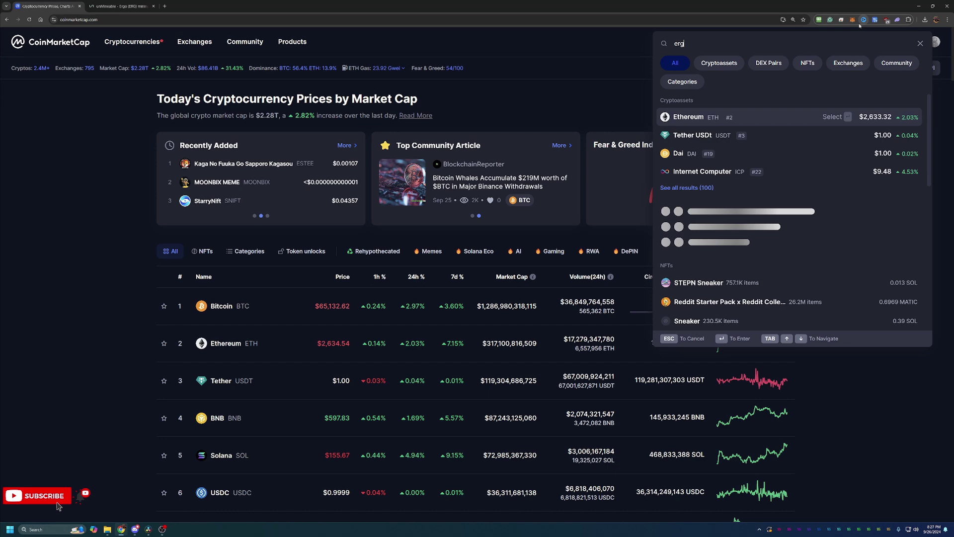
text(i)
key(BackSpace)
text(o)
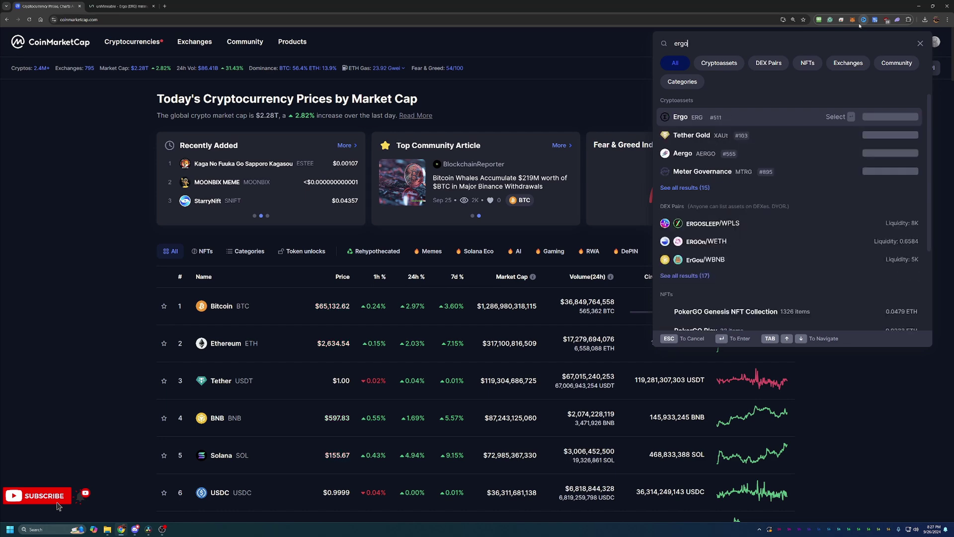
click(730, 120)
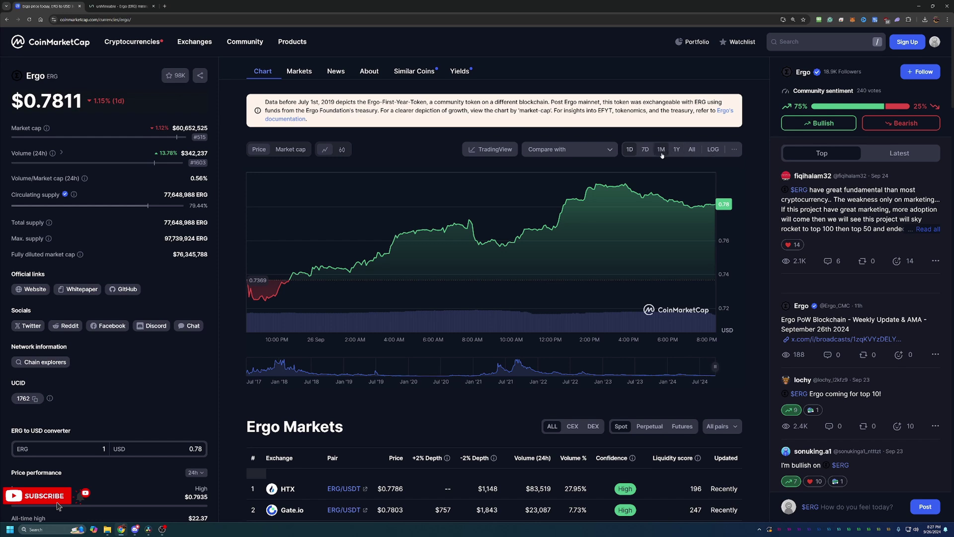
Switch the Ergo price chart range to All
click(692, 149)
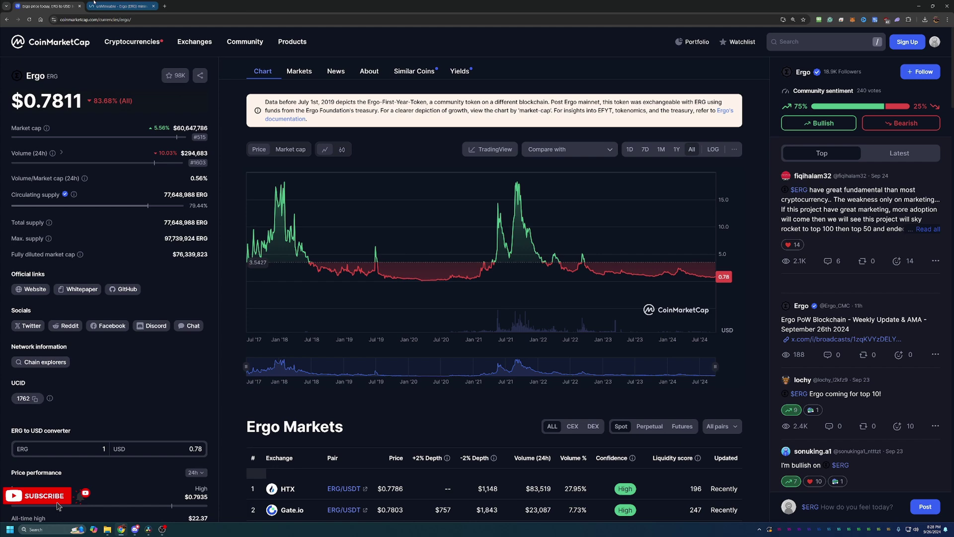
Go to the unMineable Ergo page to view the Kawpow pool's server and ports
click(119, 7)
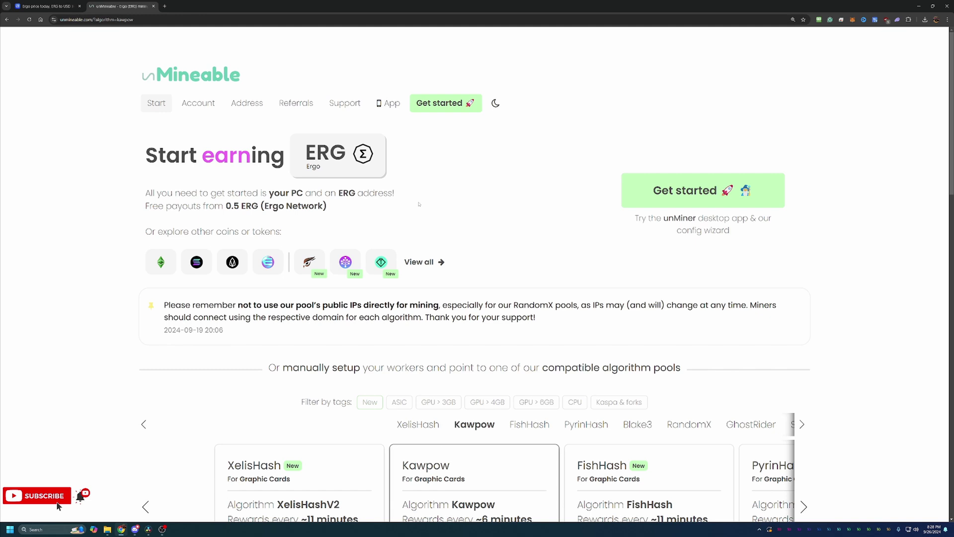
scroll(314, 247, down, 4)
scroll(314, 246, down, 2)
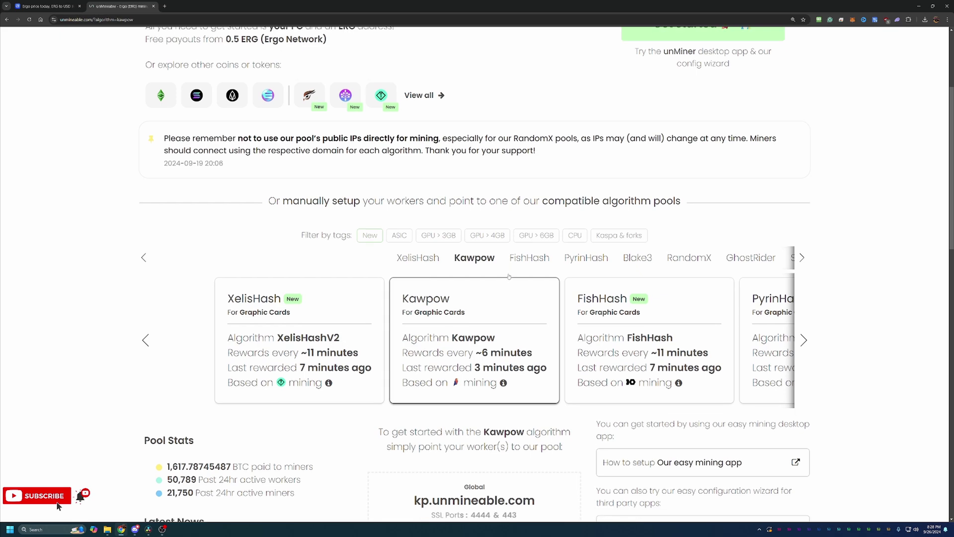
scroll(507, 276, down, 3)
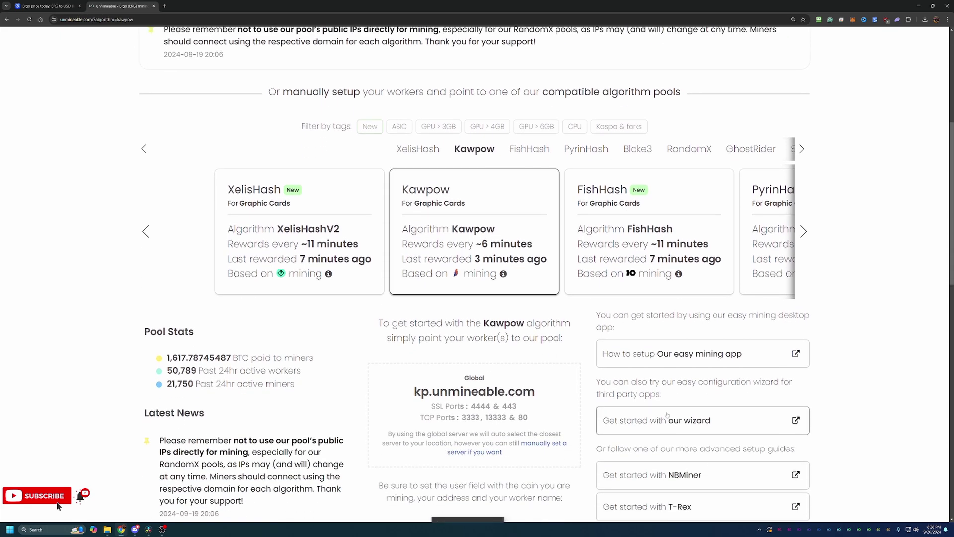
scroll(601, 347, up, 3)
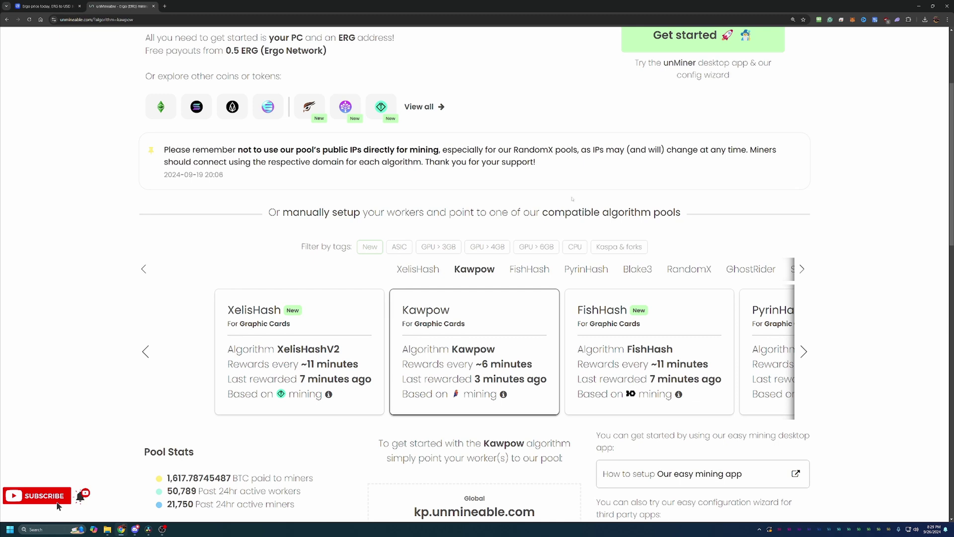
scroll(832, 280, down, 2)
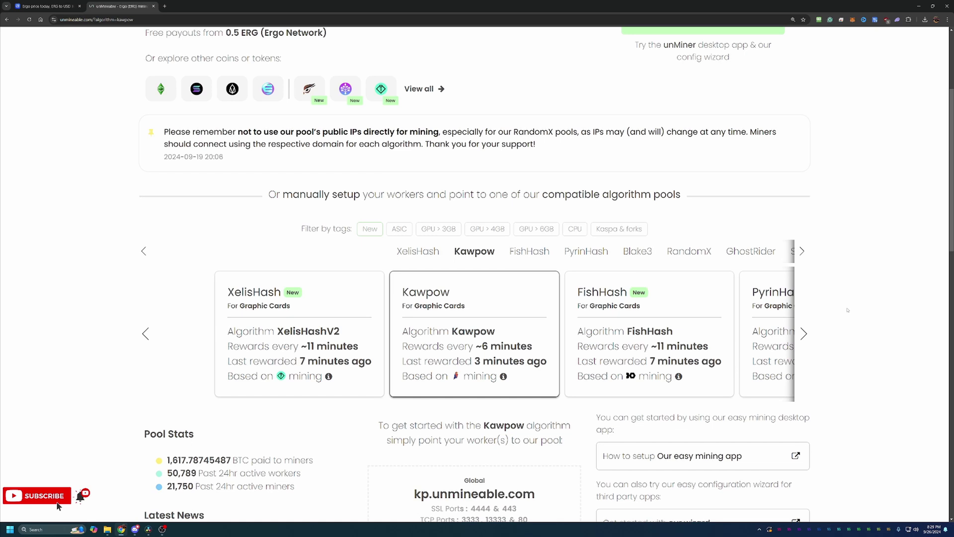
scroll(832, 279, down, 2)
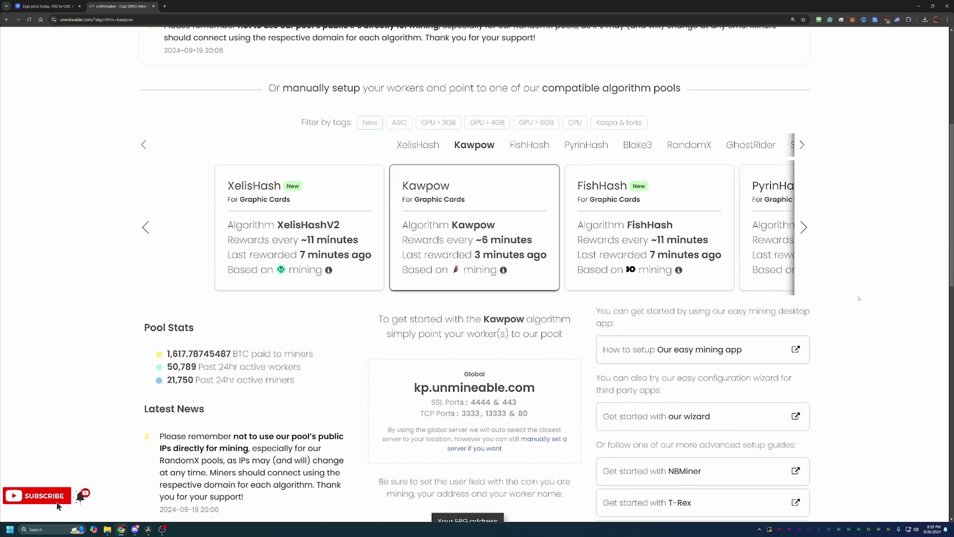
Launch unMineable's third-party miner wizard and choose Basic mode
click(648, 416)
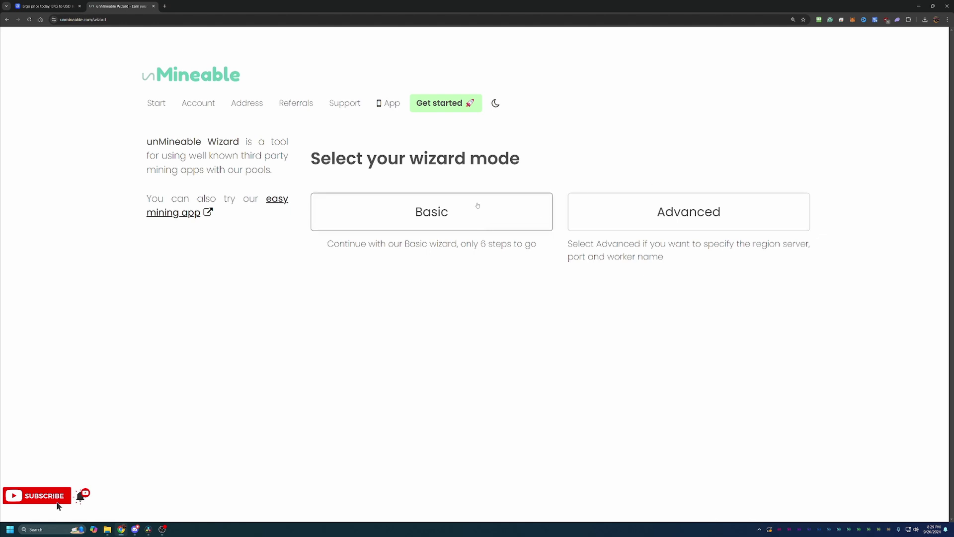
click(449, 220)
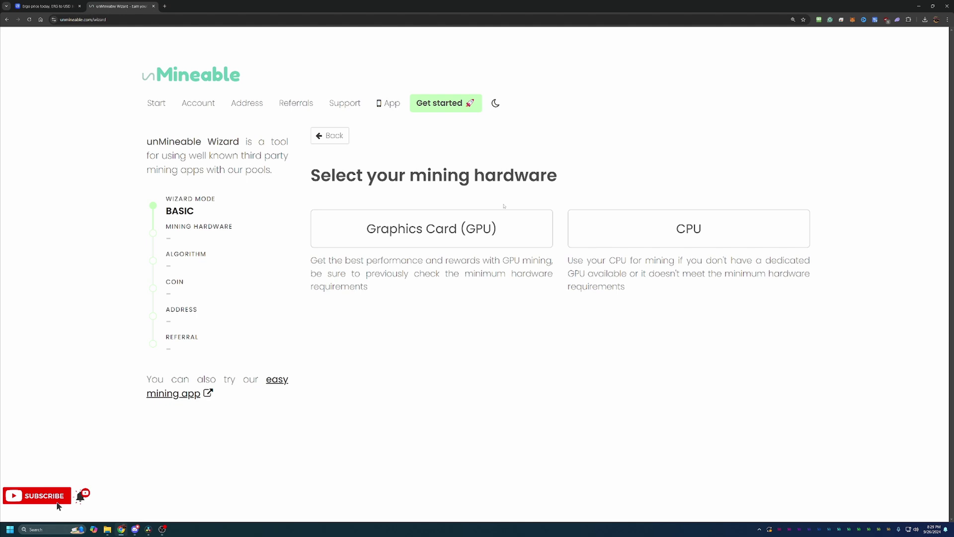
Choose Graphics Card (GPU) hardware and the Kawpow algorithm
click(467, 226)
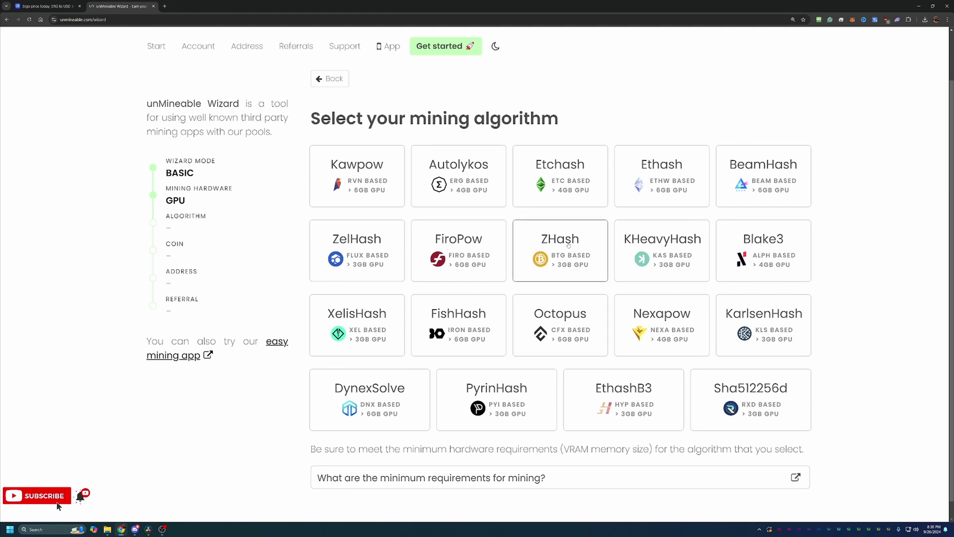
click(357, 195)
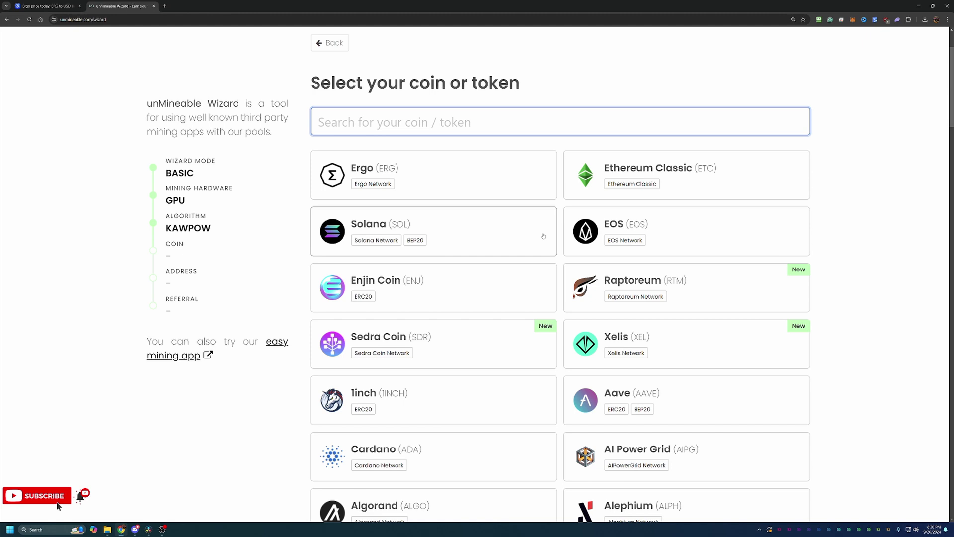
Pick ERG as the coin and paste the Ergo wallet address
click(477, 181)
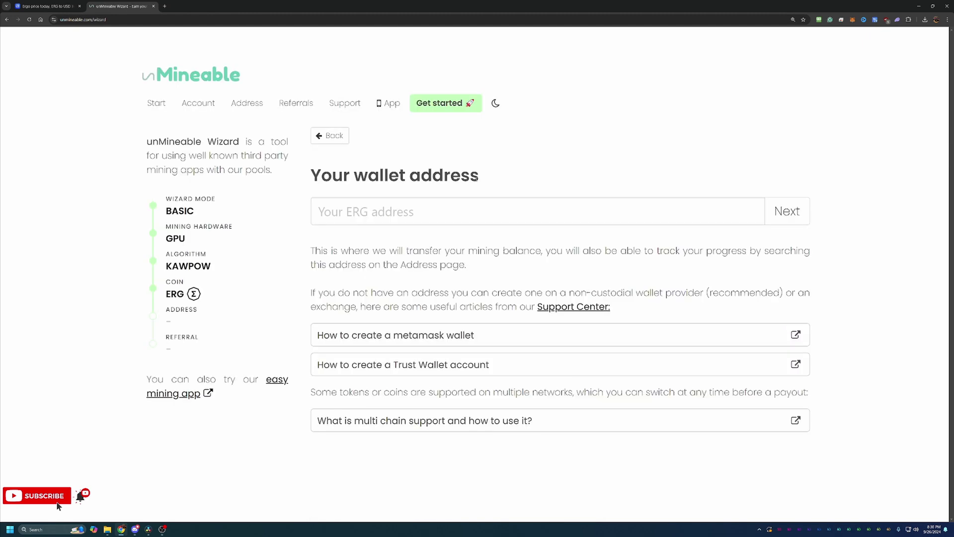
click(426, 210)
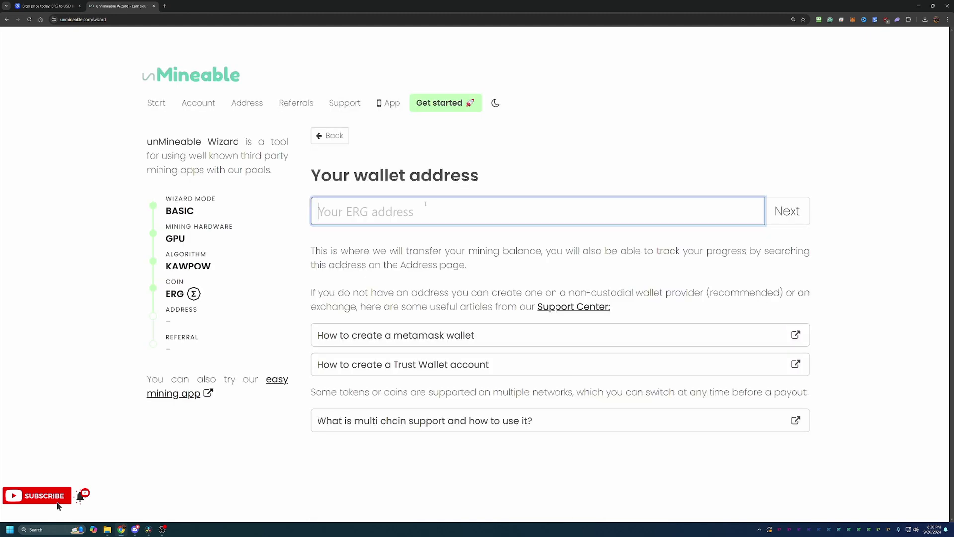
key(ctrl+v)
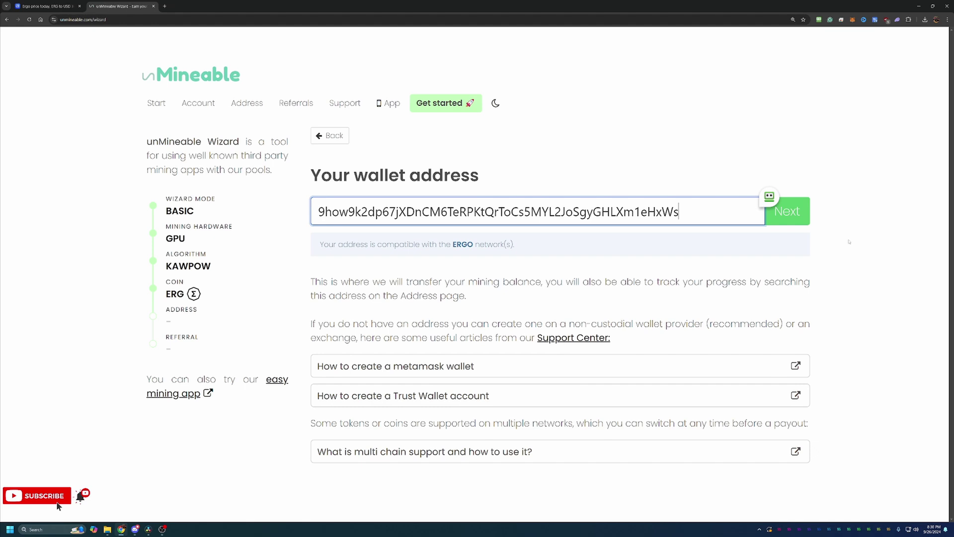
Submit the ERG wallet address to reach the referral code step
click(786, 211)
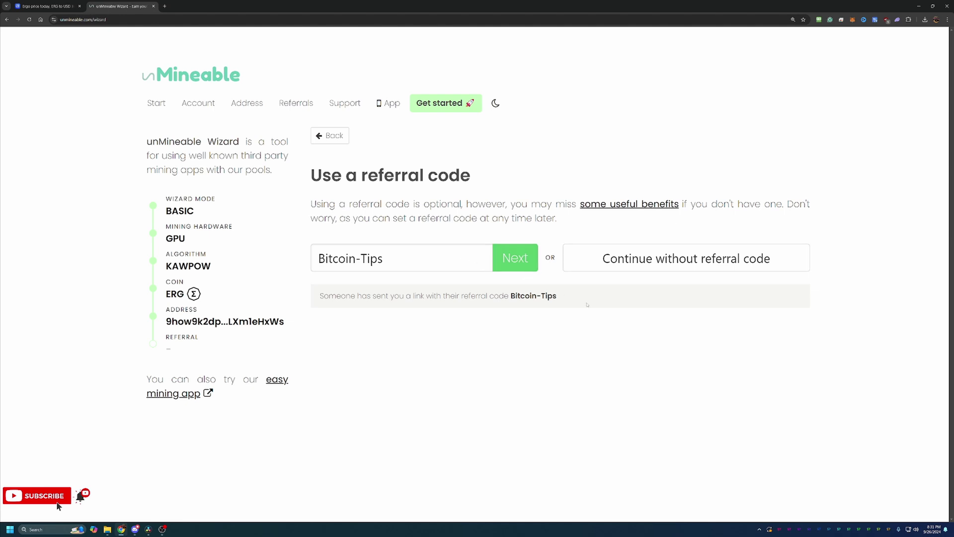
Apply the Bitcoin-Tips referral code and finish the wizard
click(514, 259)
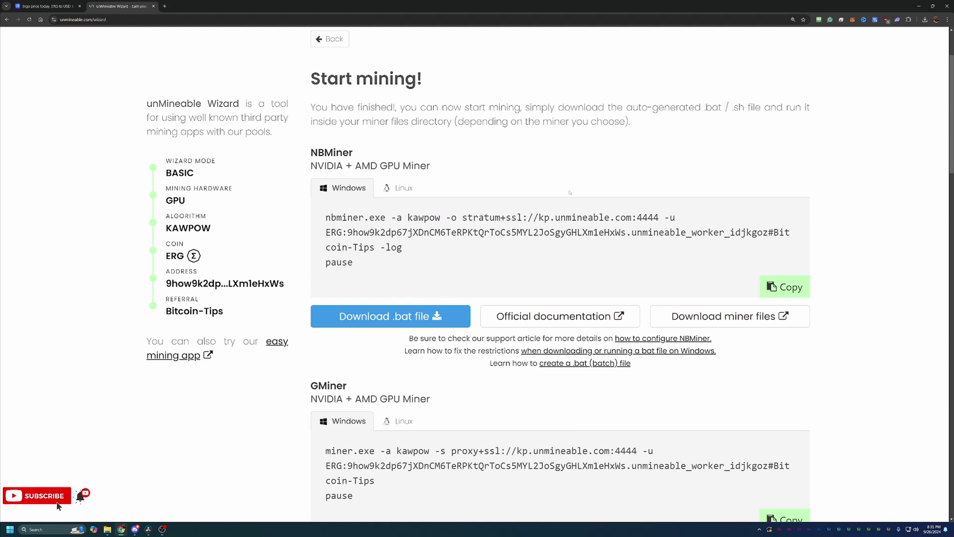
scroll(570, 198, down, 2)
scroll(571, 198, down, 2)
scroll(574, 191, down, 1)
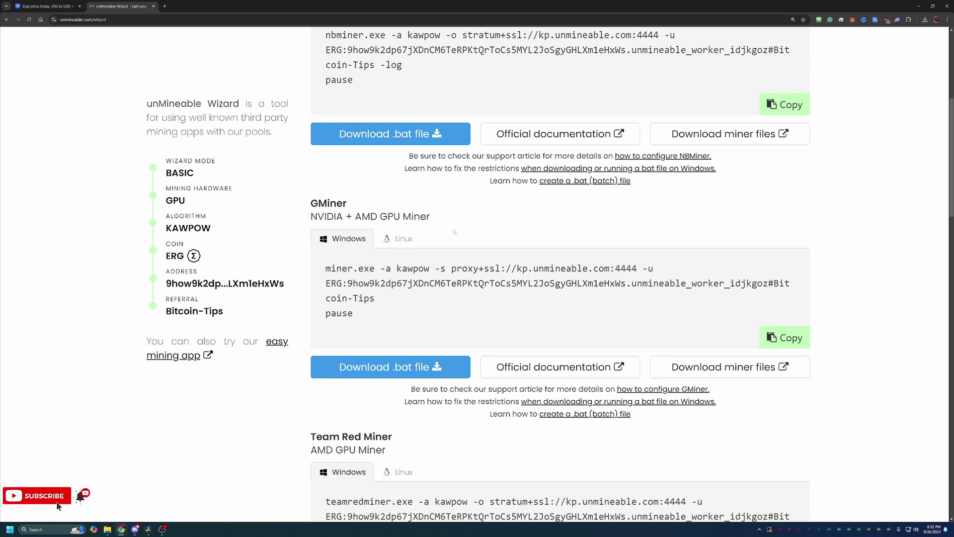
scroll(454, 231, down, 2)
scroll(454, 232, down, 3)
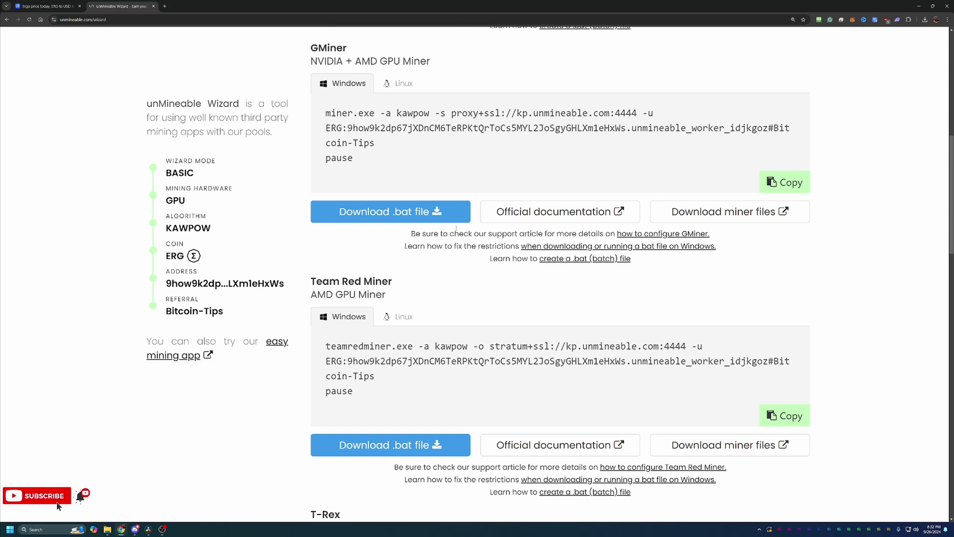
scroll(462, 217, down, 1)
scroll(471, 208, up, 5)
scroll(470, 207, up, 1)
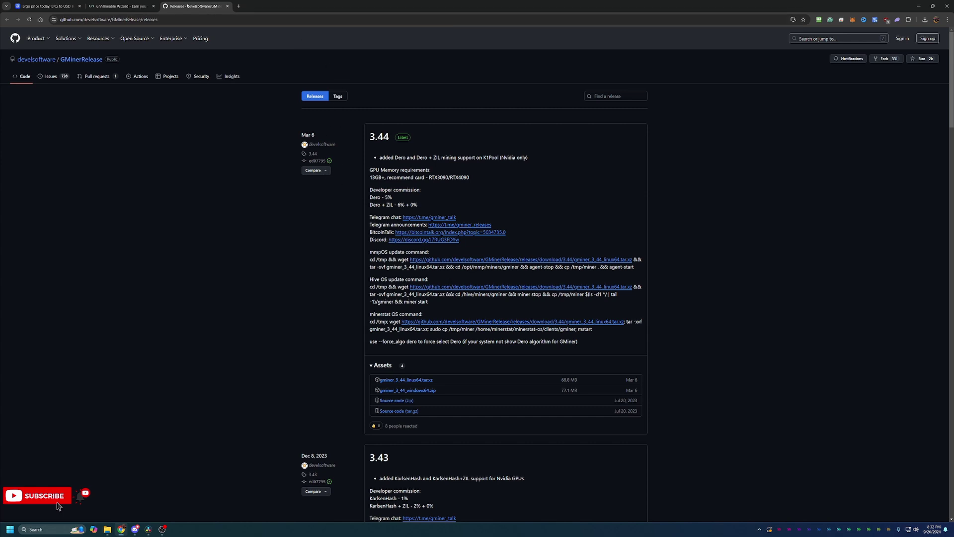
Return from the GMinerRelease 3.44 releases page to the unMineable wizard tab
click(121, 6)
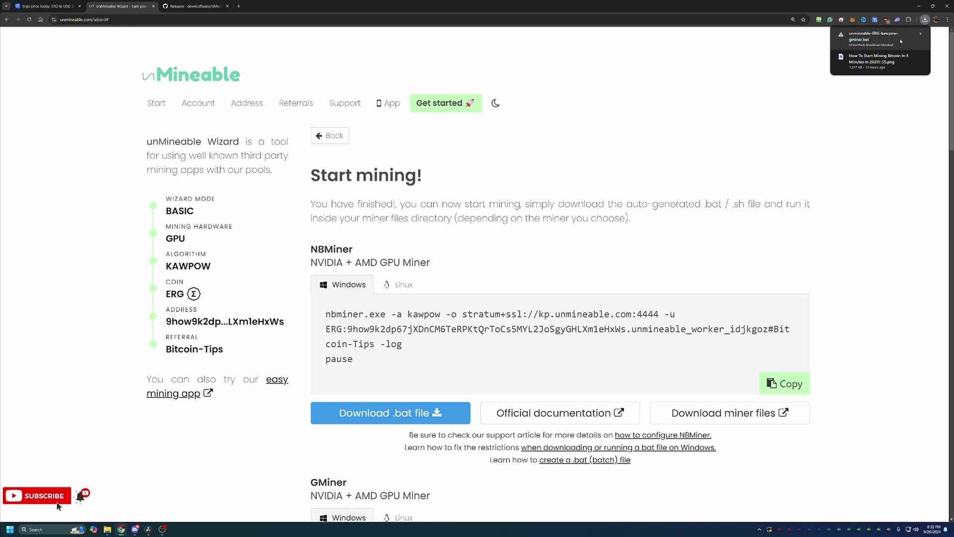
Keep the unverified GMiner .bat download and confirm it in recent downloads
click(900, 41)
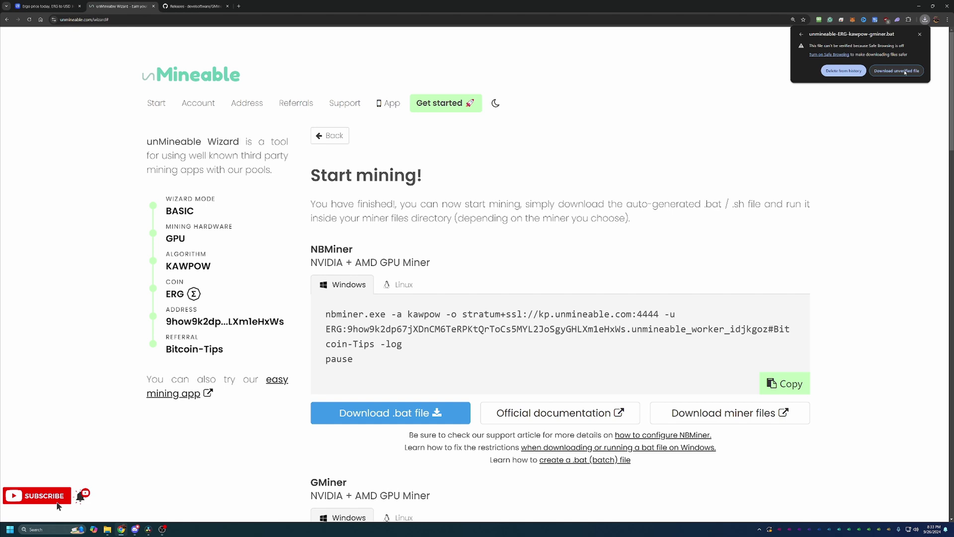
click(905, 72)
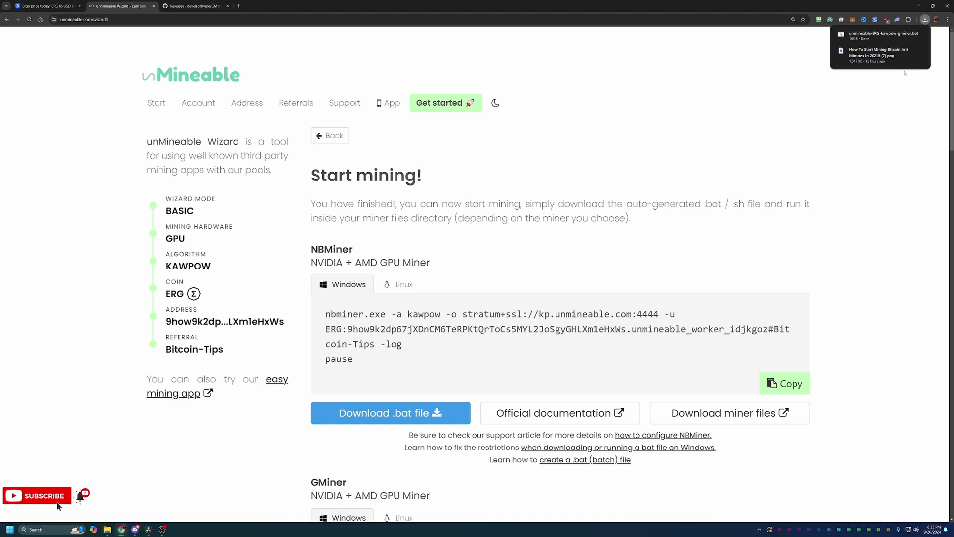
click(925, 19)
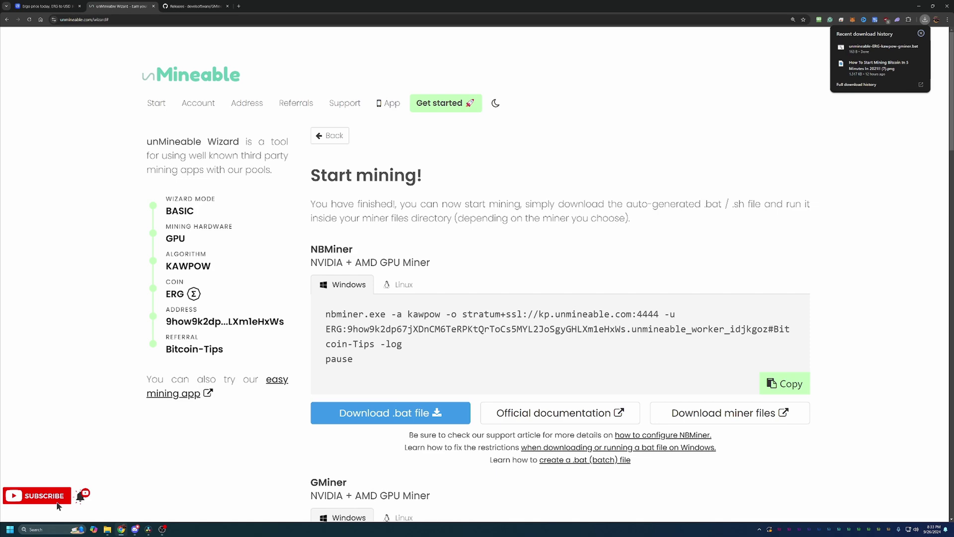
Show unmineable-ERG-kawpow-gminer.bat in the gminer_3_44_windows64 folder and run it, prompting SmartScreen
click(880, 48)
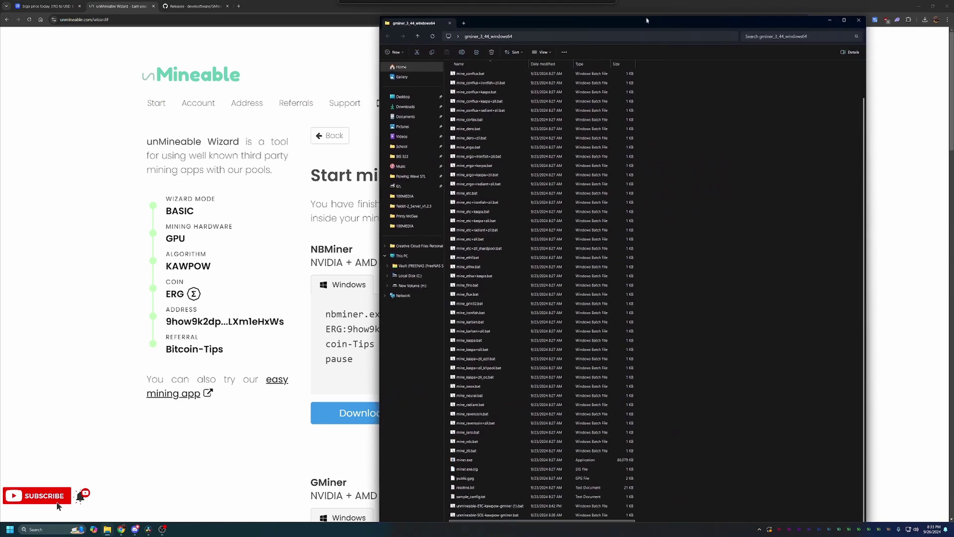
drag(737, 11, 646, 10)
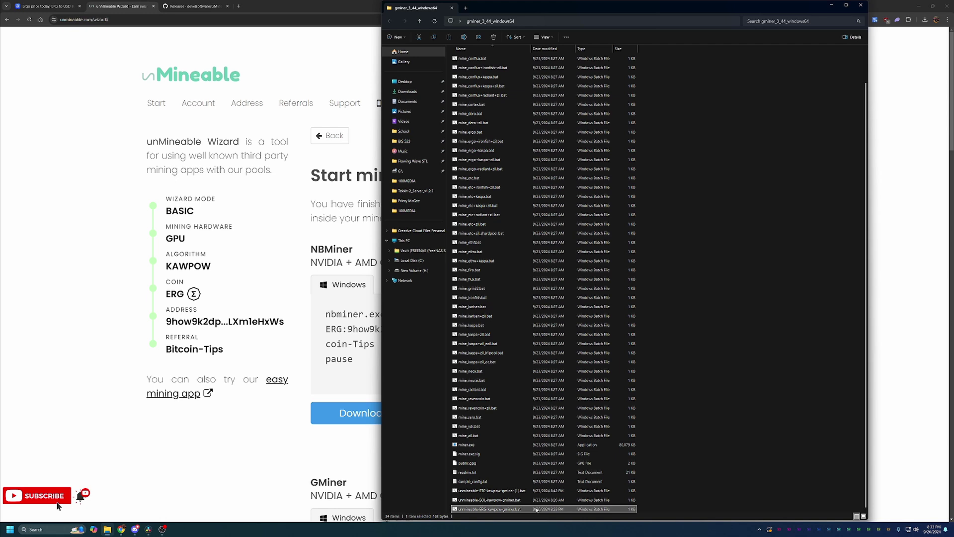
double_click(536, 508)
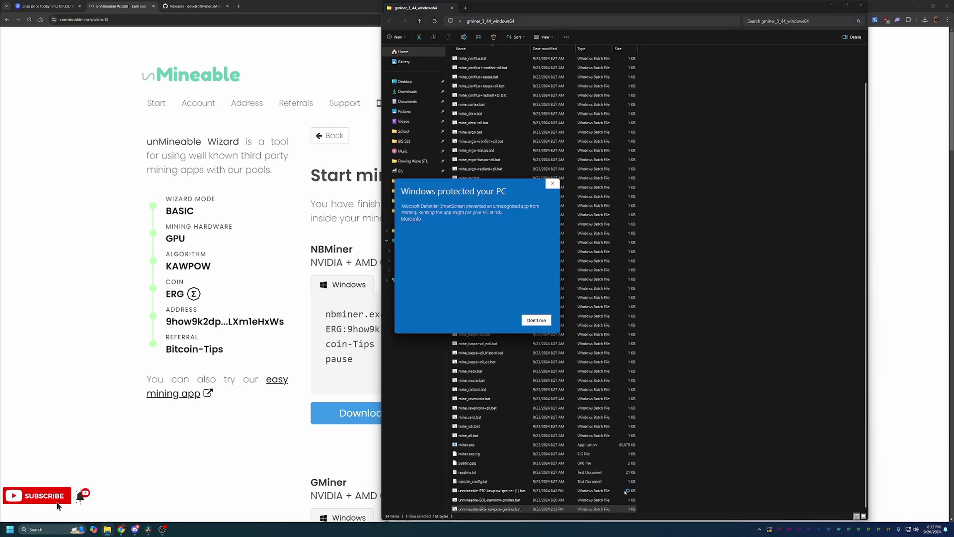
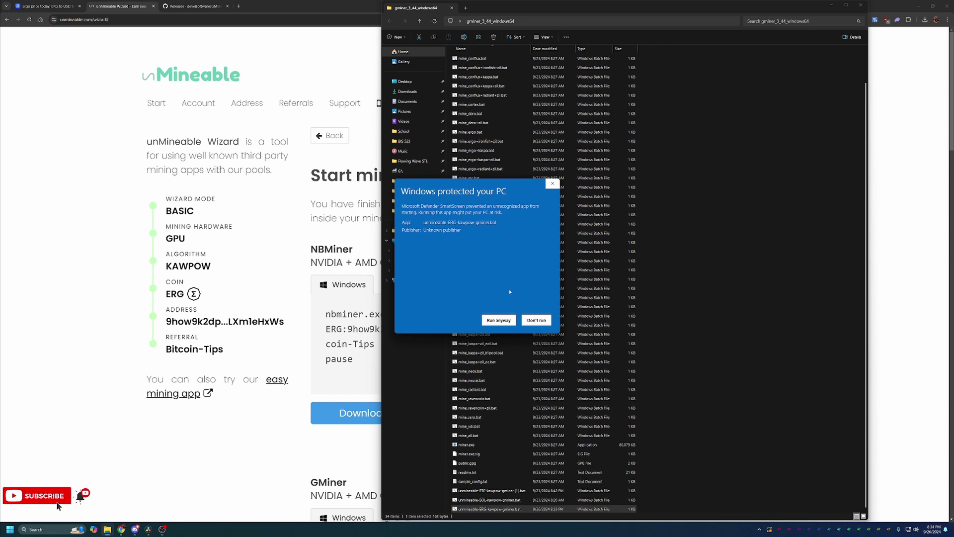
Allow the unMineable GMiner batch file past SmartScreen and close the miner files folder
click(498, 319)
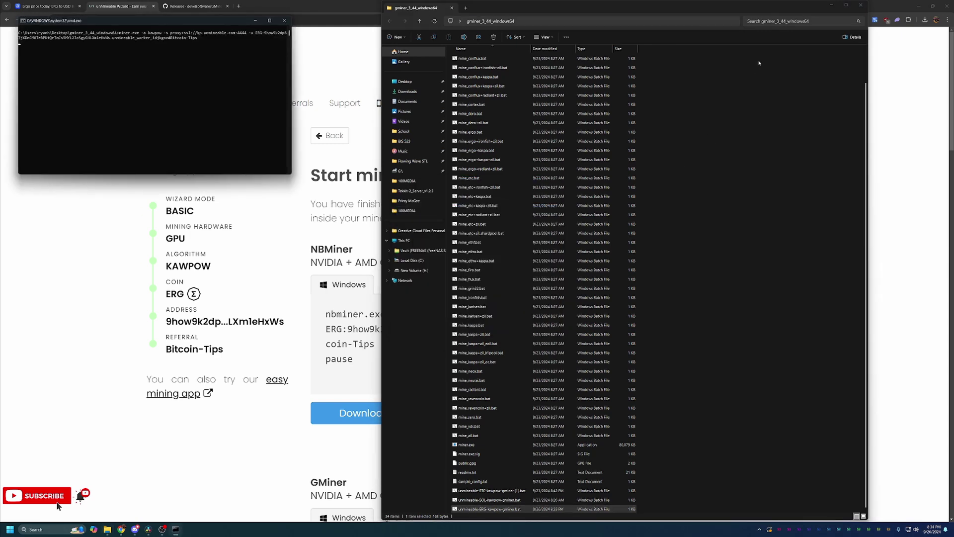
click(859, 7)
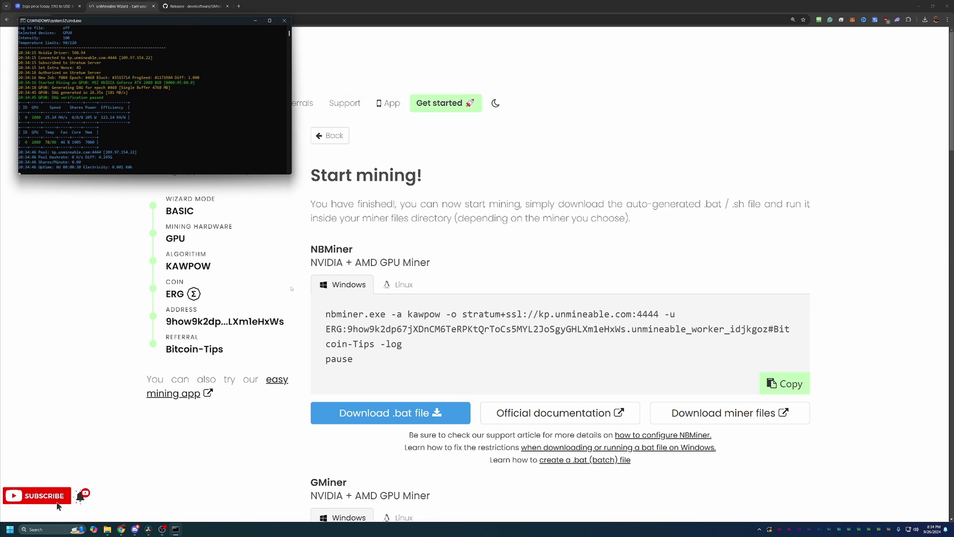
Minimize the console and look up the pasted ERG address on unMineable's Address page
click(504, 263)
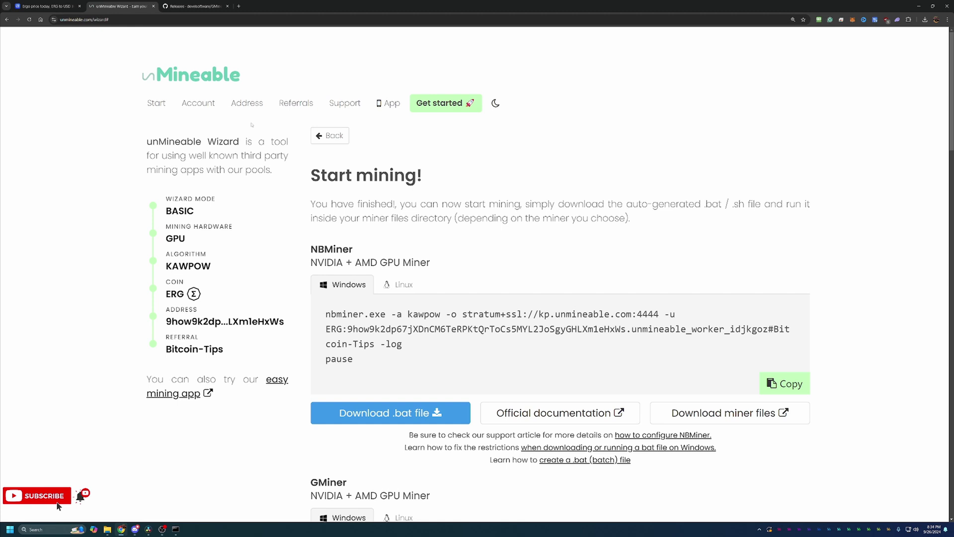
click(247, 104)
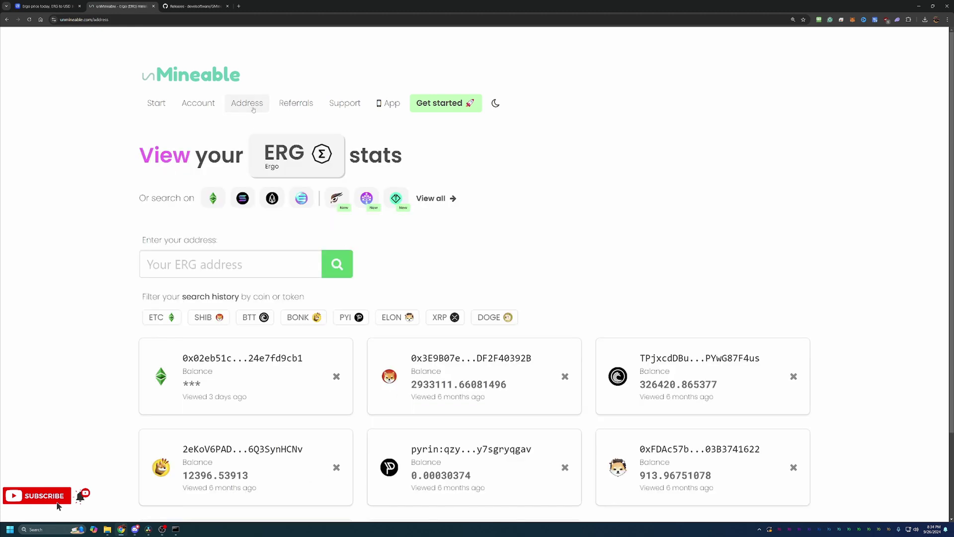
click(229, 261)
key(ctrl+v)
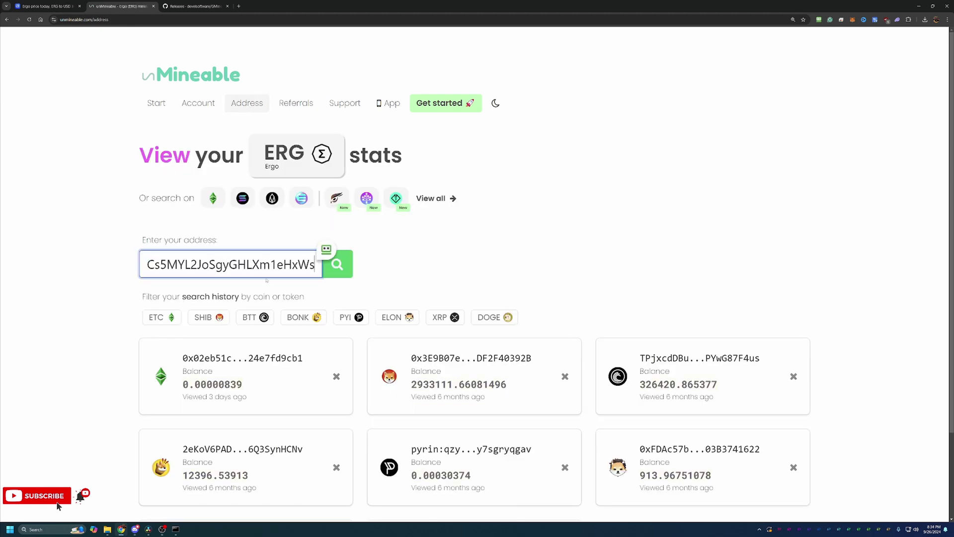
click(336, 264)
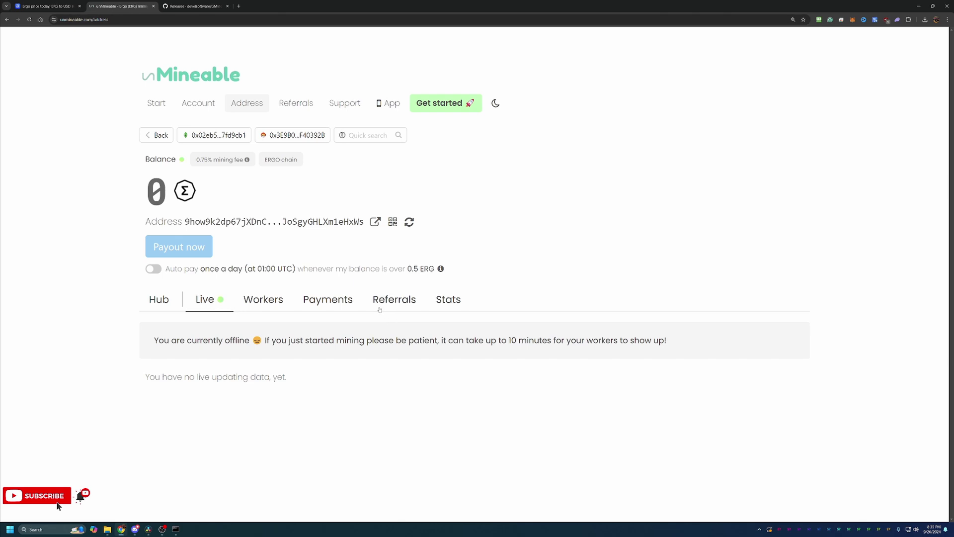
Restore the GMiner console from the taskbar and close it
click(176, 529)
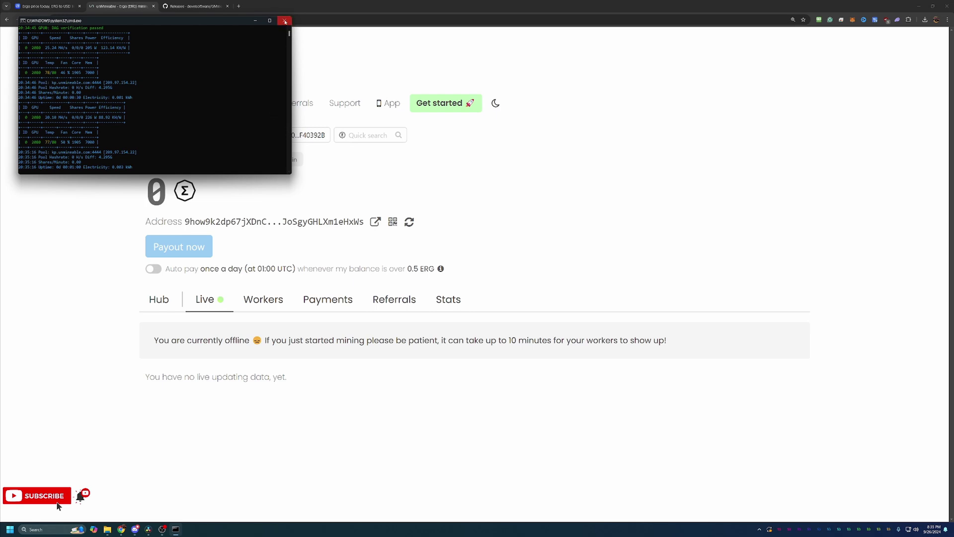
click(287, 22)
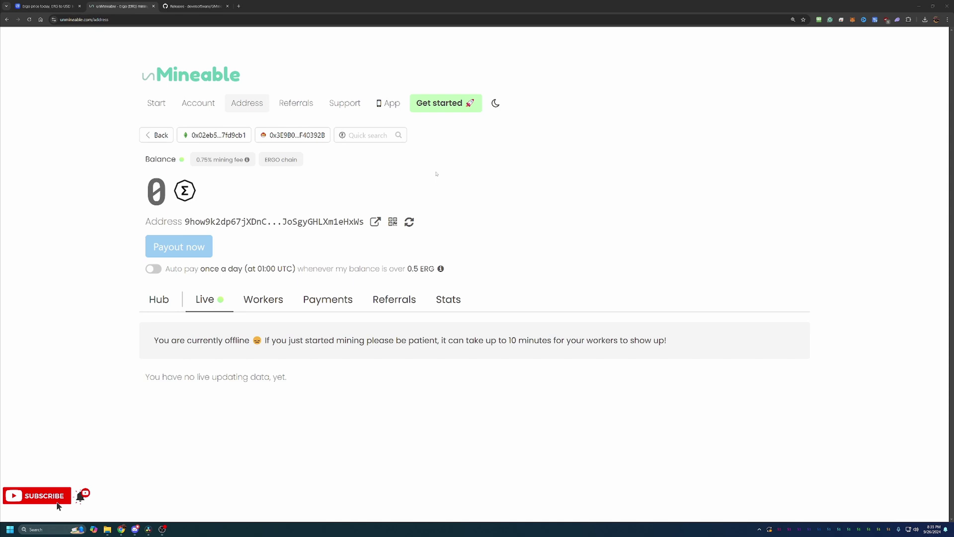